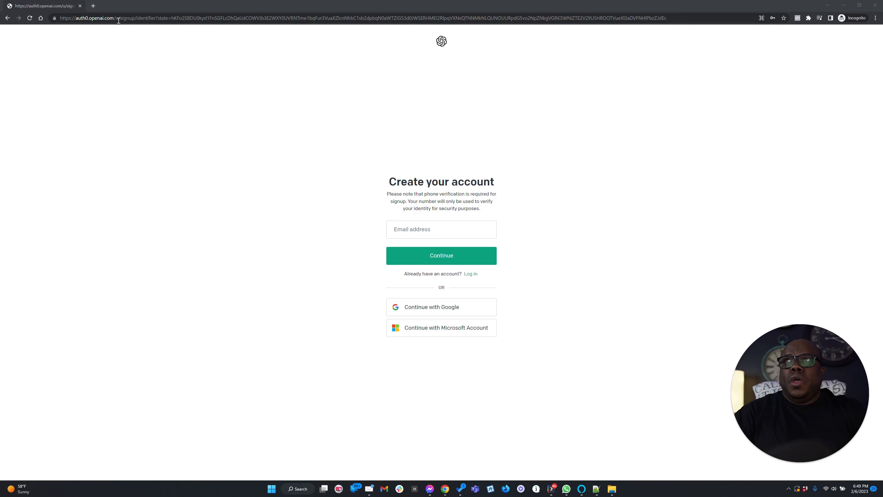
- Go to the website openai.com
click(89, 18)
text(open)
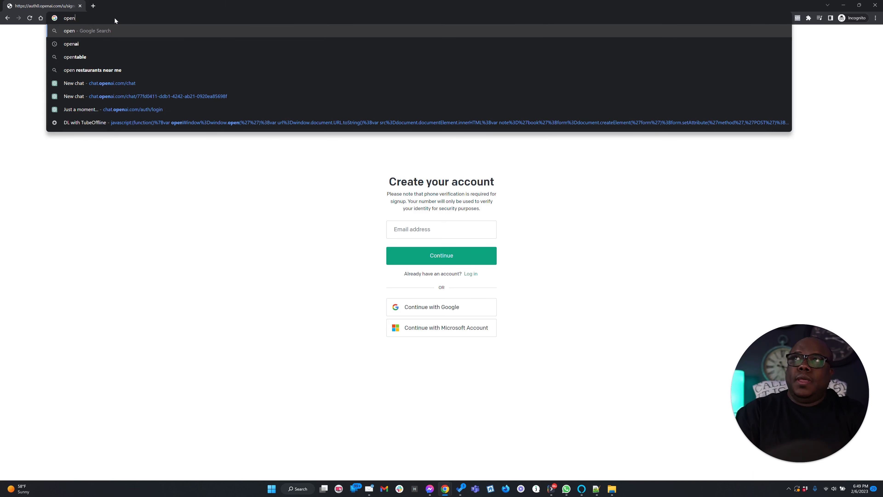
text(ai.com)
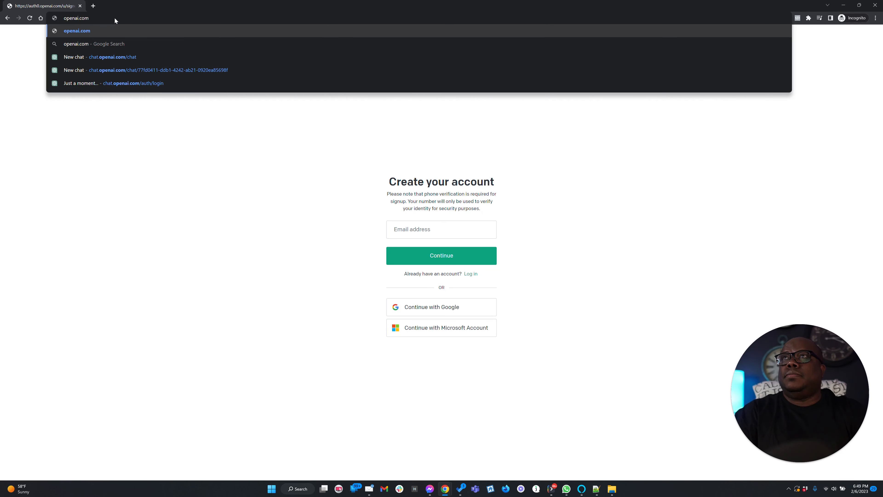
key(Return)
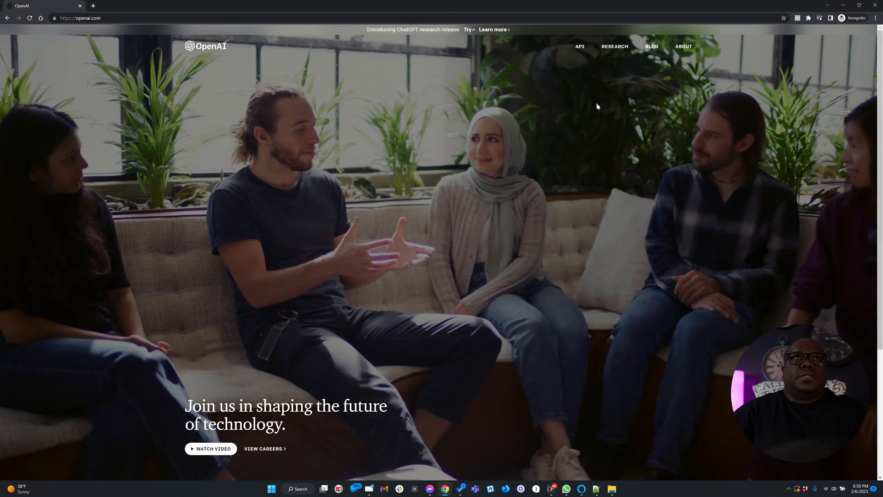
- Open the OpenAI API page and bring up its account sign-up form
scroll(600, 122, down, 5)
scroll(601, 122, up, 5)
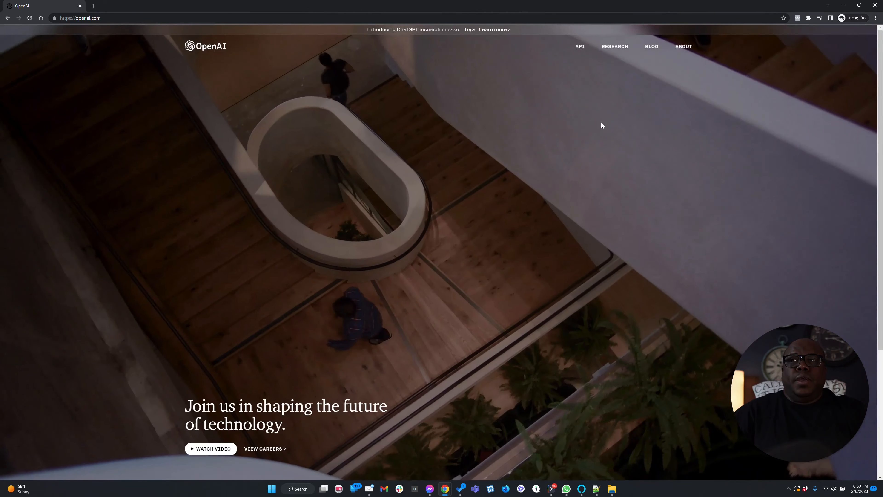
click(579, 46)
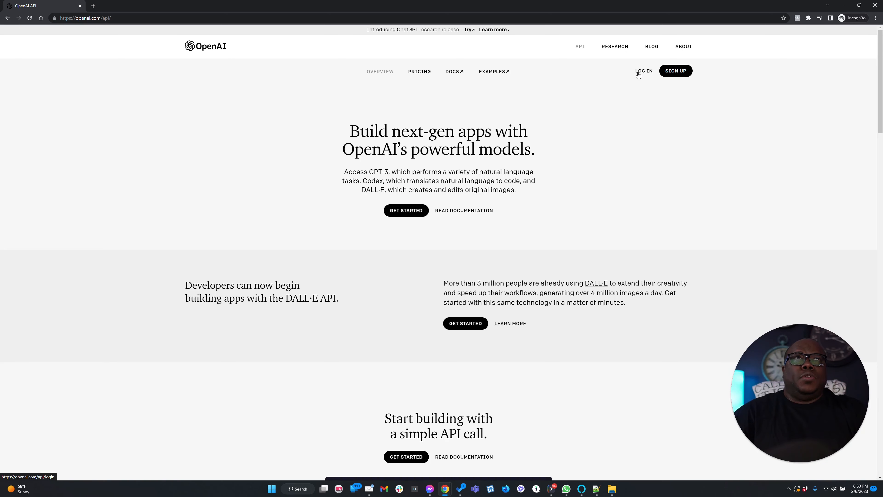
click(676, 72)
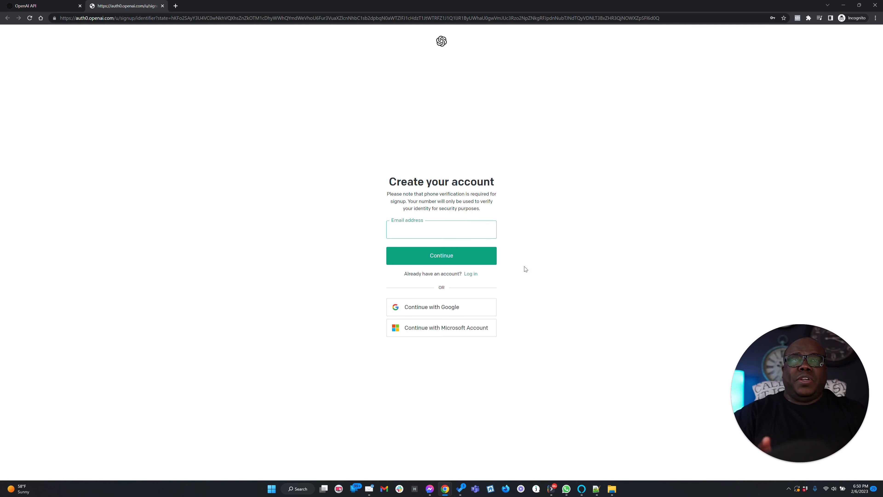
- Minimise the incognito window, switch to the Chrome window with the Blog Topics chat, and maximise it
click(843, 5)
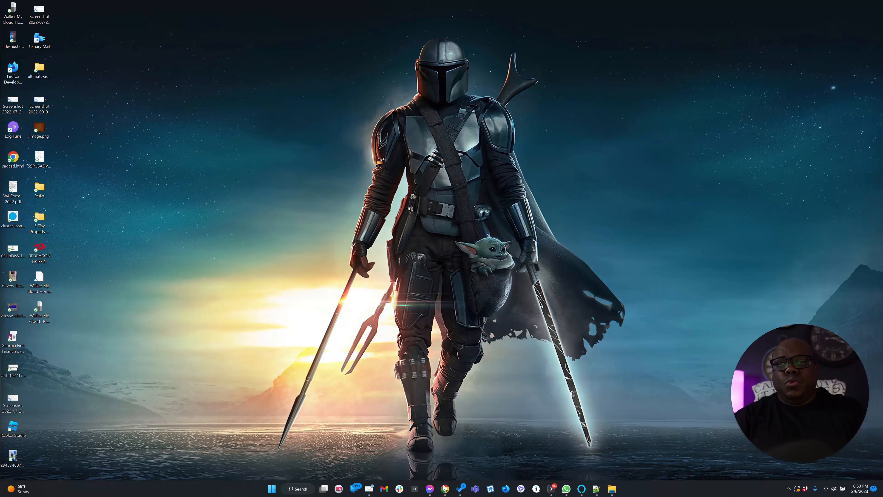
mouse_move(445, 488)
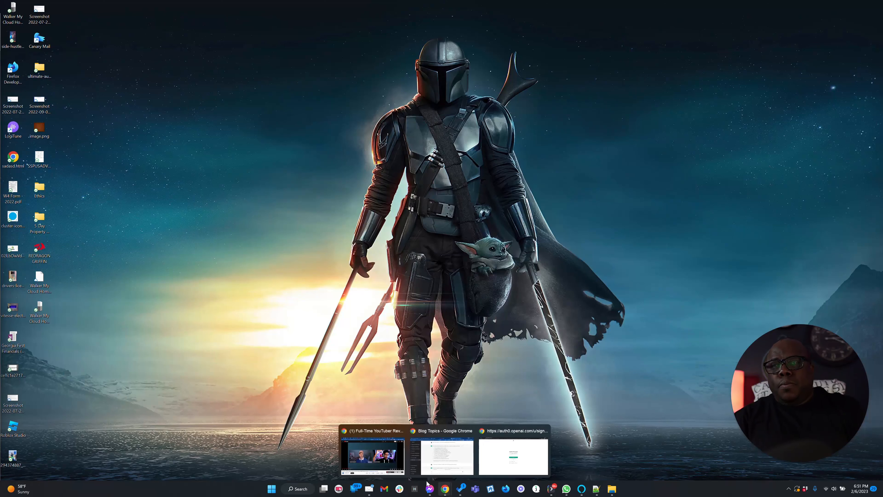
click(434, 466)
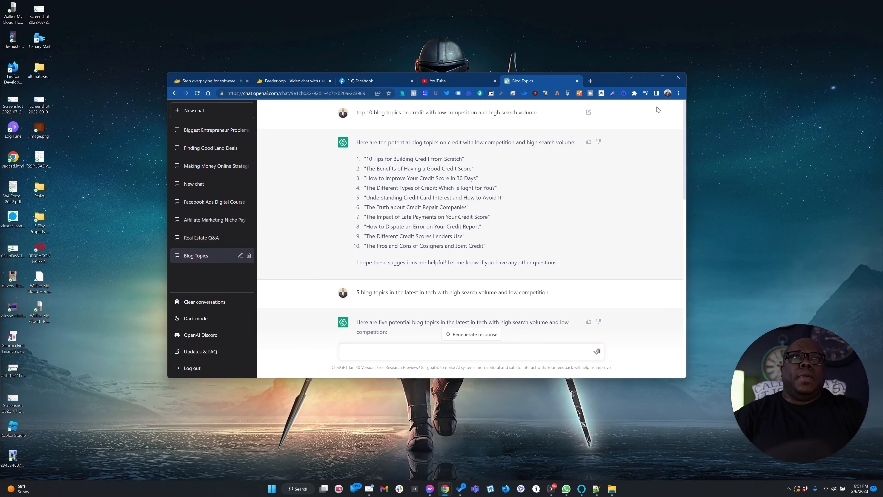
click(662, 78)
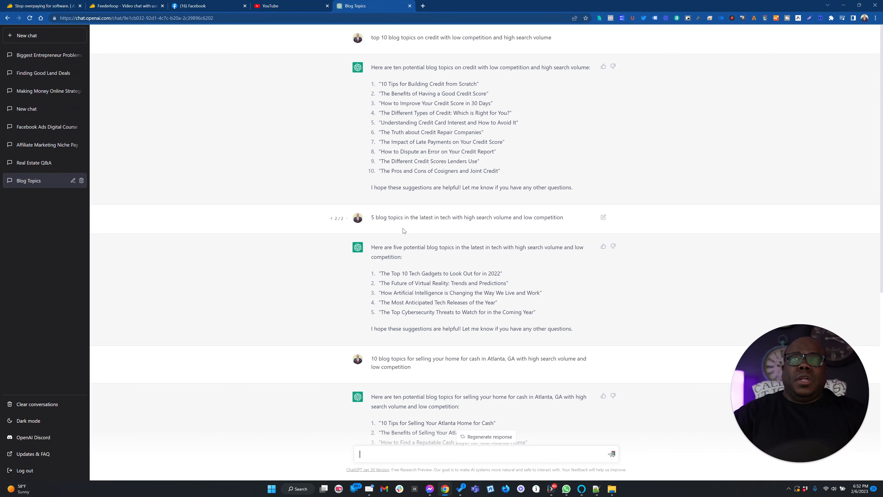
- Review the blog topic lists in the Blog Topics conversation, then view the Real Estate Q&A conversation
scroll(404, 229, down, 1)
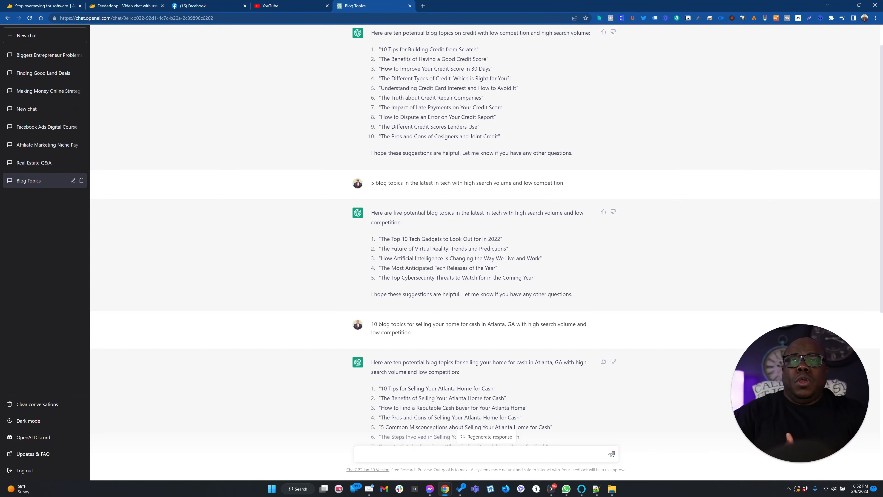
scroll(479, 176, down, 5)
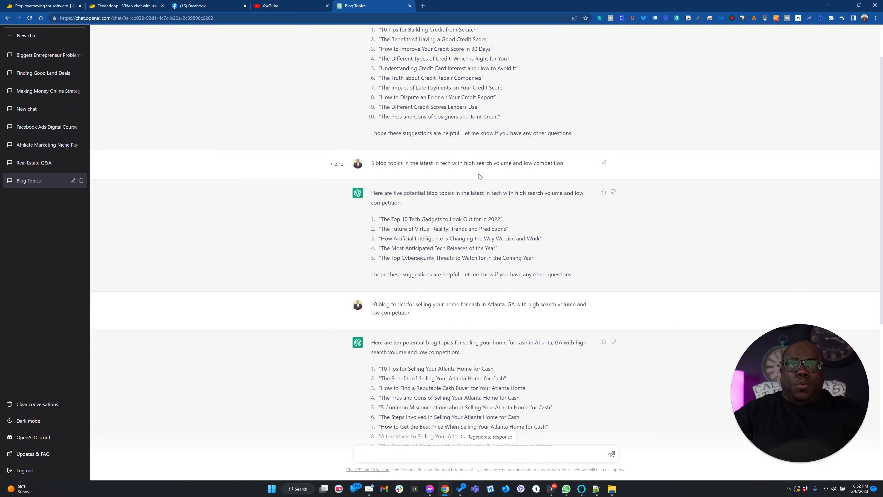
scroll(479, 178, down, 2)
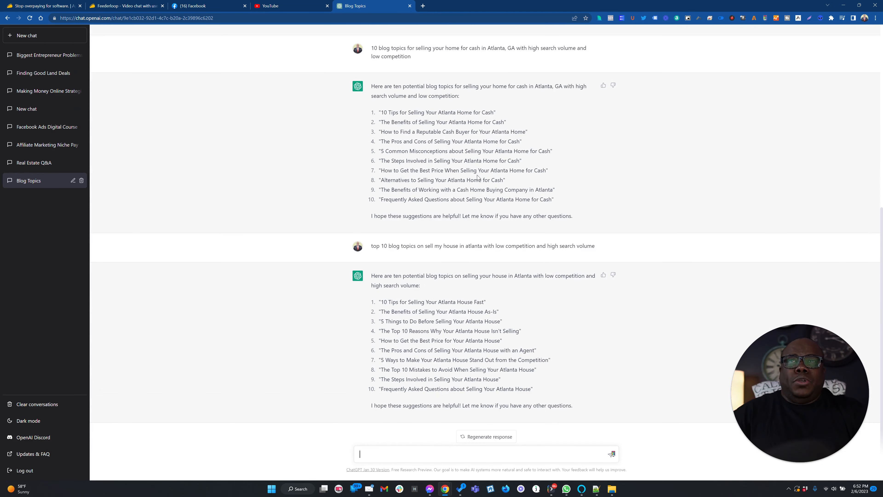
scroll(477, 177, down, 1)
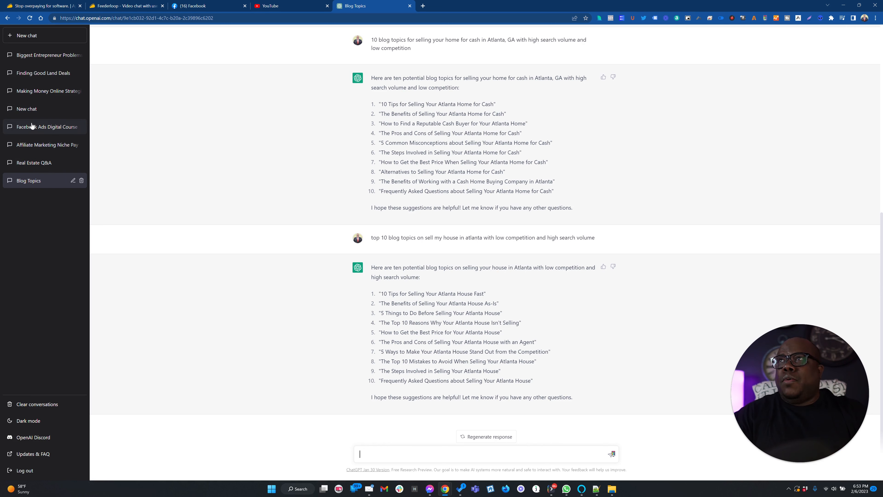
click(38, 162)
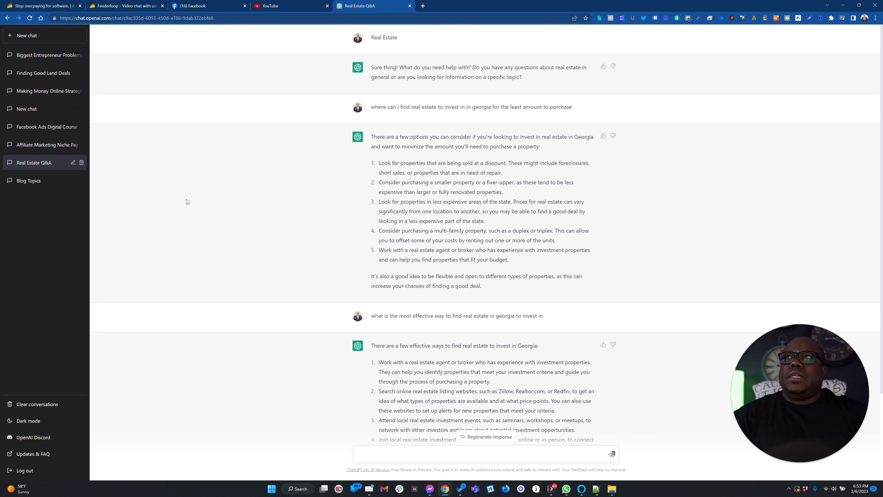
- Start a new chat and submit the prompt "create blog post headlines for the best camping gear to use during winter"
click(25, 36)
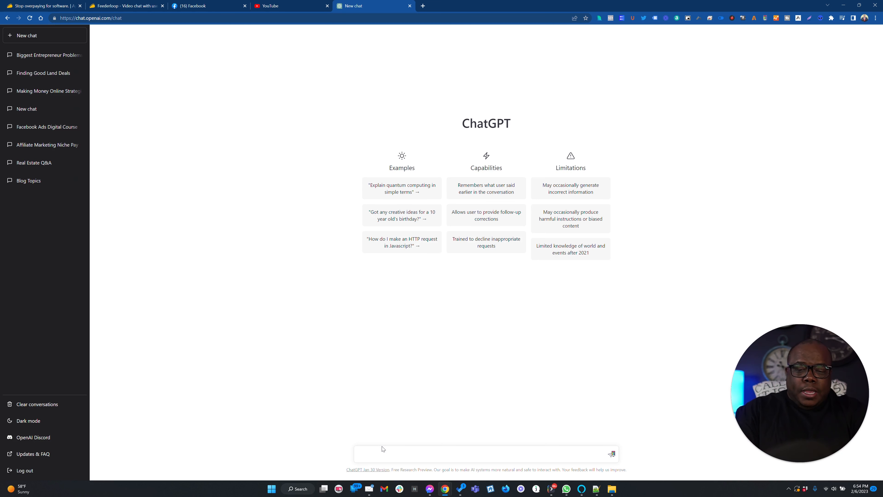
text(crea)
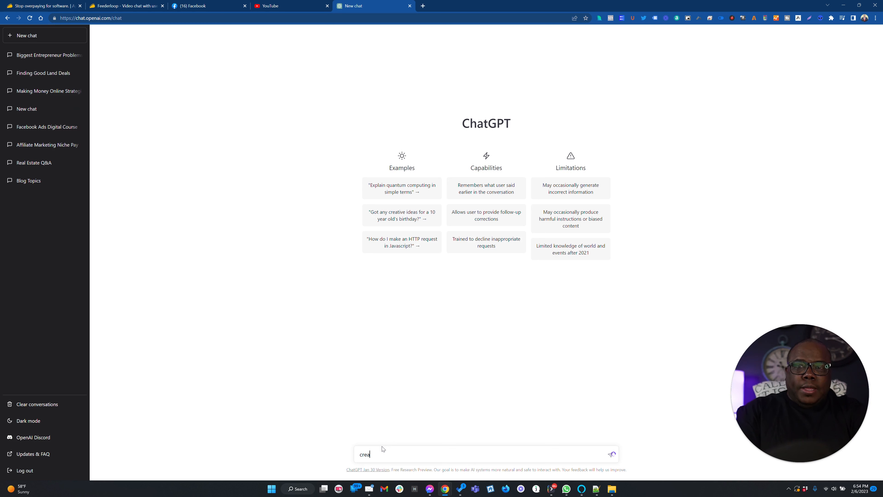
text(te blog post heal)
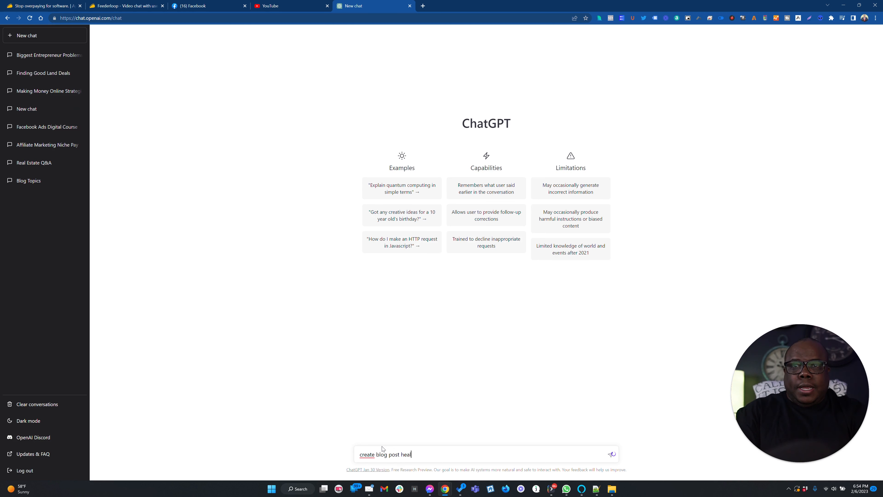
key(BackSpace)
text(dlines )
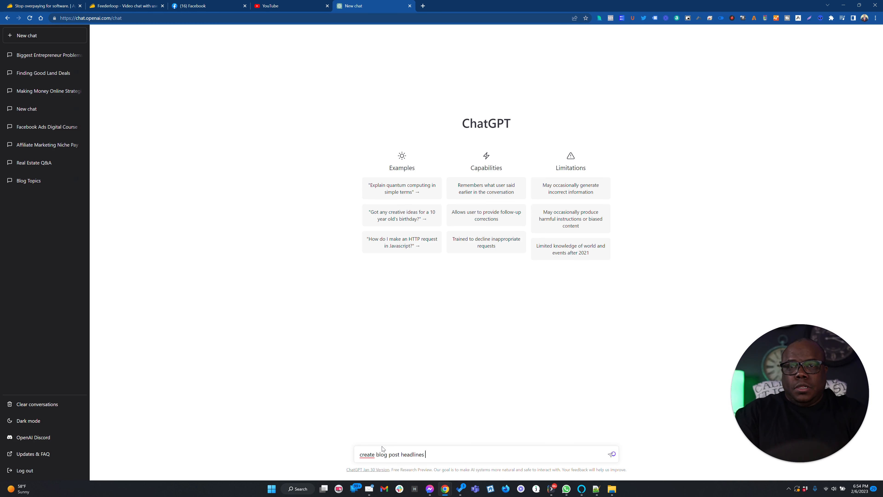
text(for )
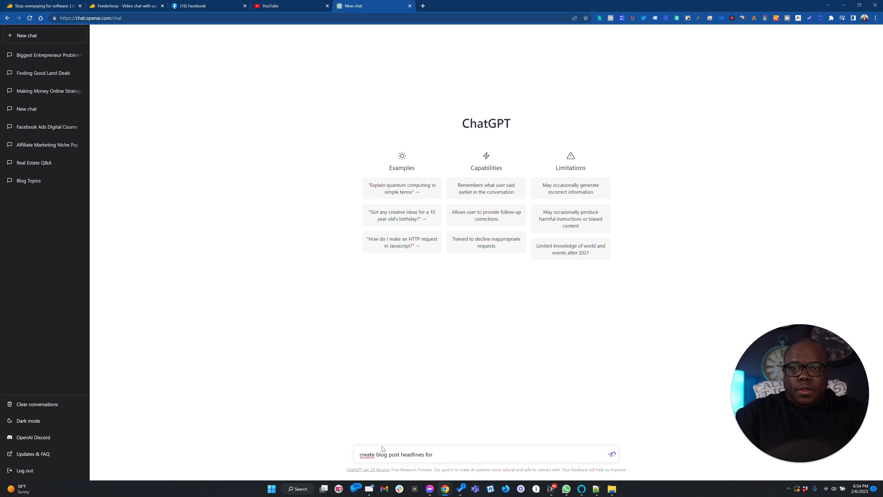
text(the best camping)
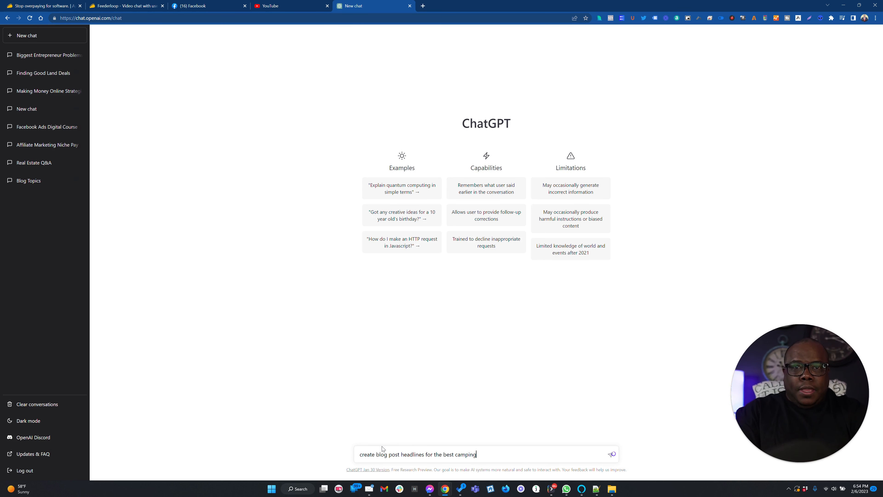
text( gear to)
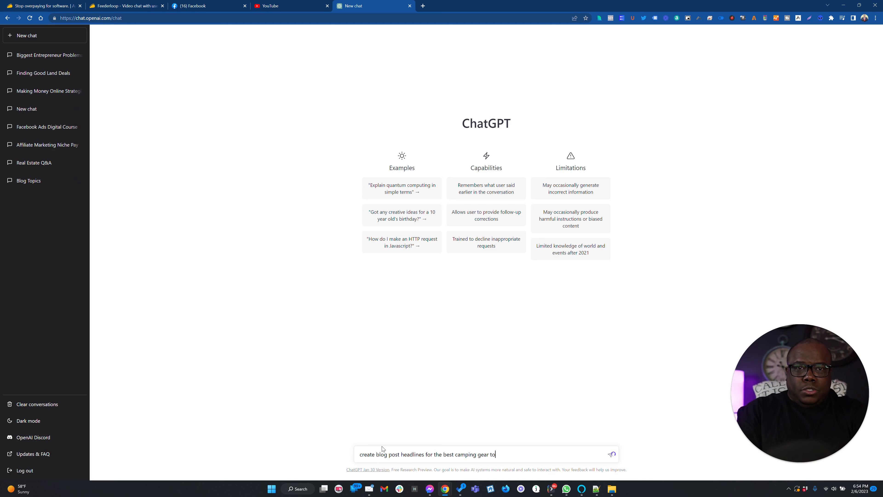
text( use)
text( in)
text( the)
text( win)
key(BackSpace)
key(BackSpace)
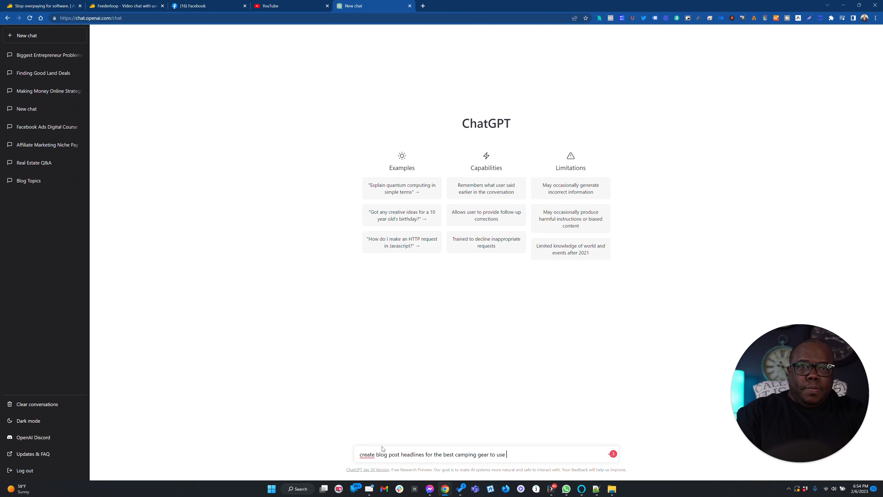
text(during )
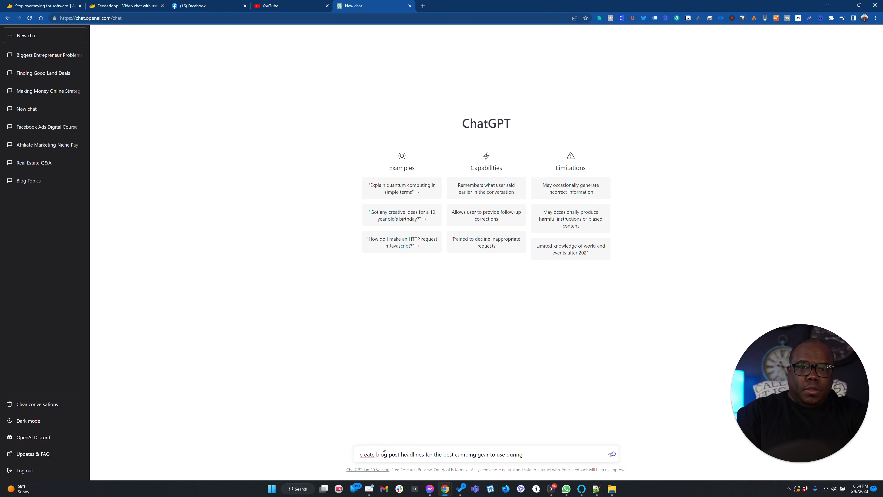
text(winter)
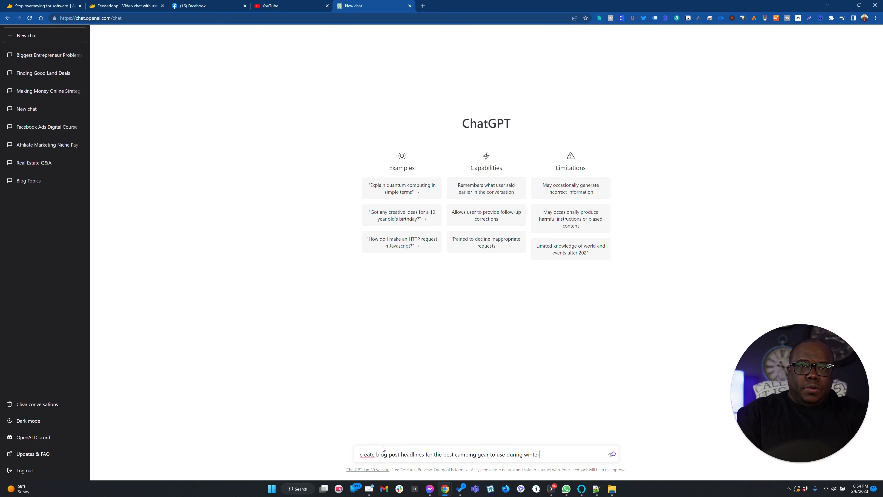
key(Return)
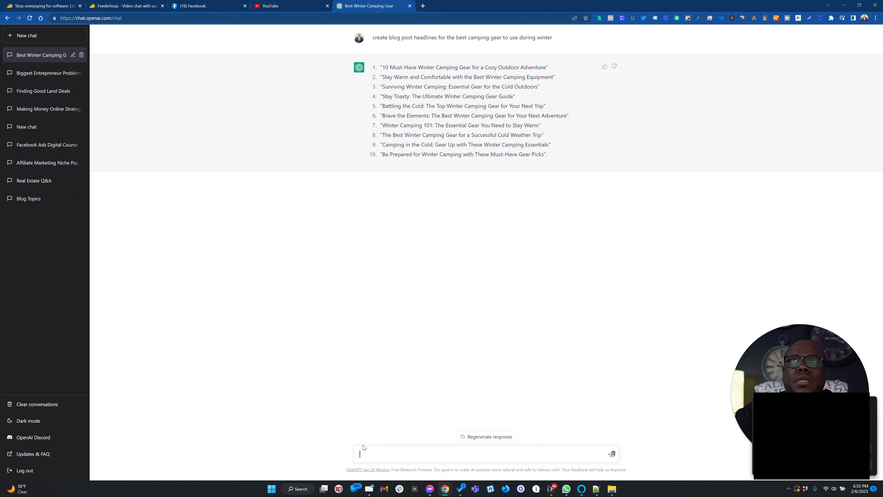
text(20)
key(BackSpace)
key(BackSpace)
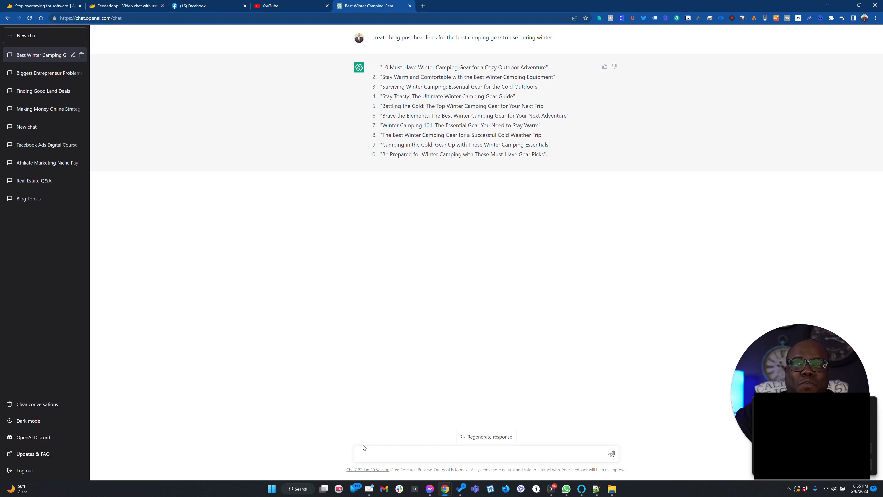
- Submit the prompt "write a youtube video script for camping in the wild with very little camping gear" in the same chat
text(write a youtube video script for)
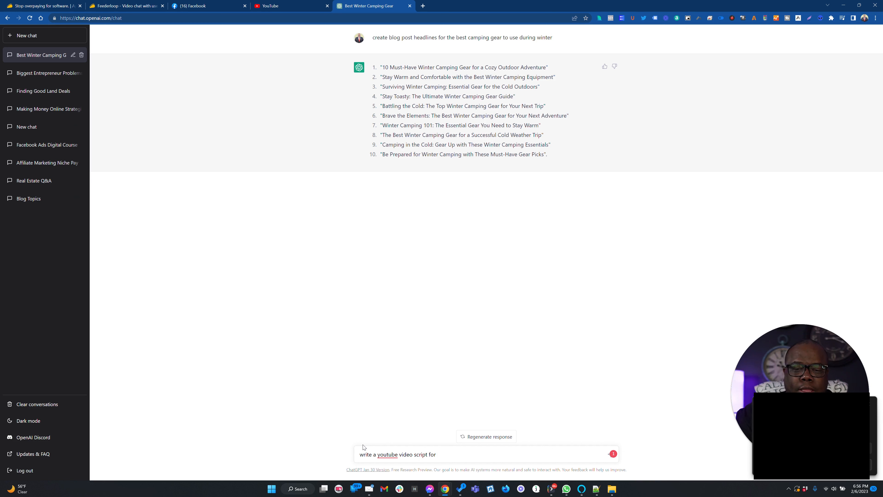
text(camp)
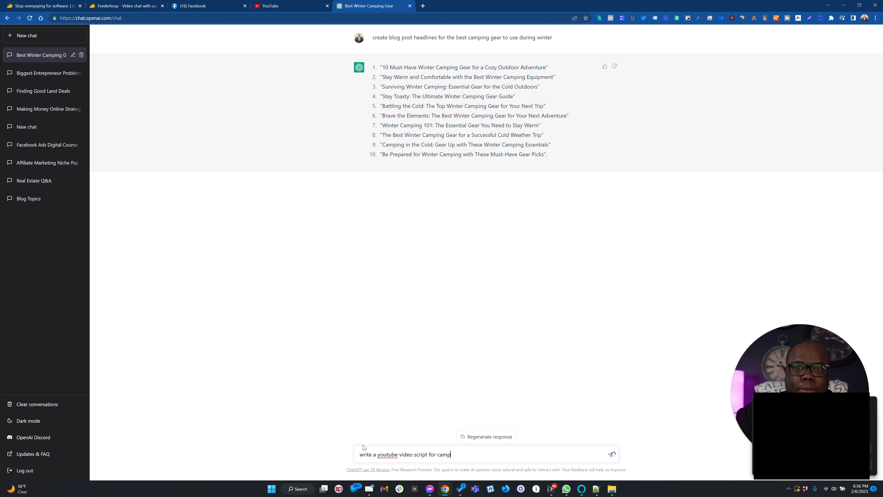
text(ing in )
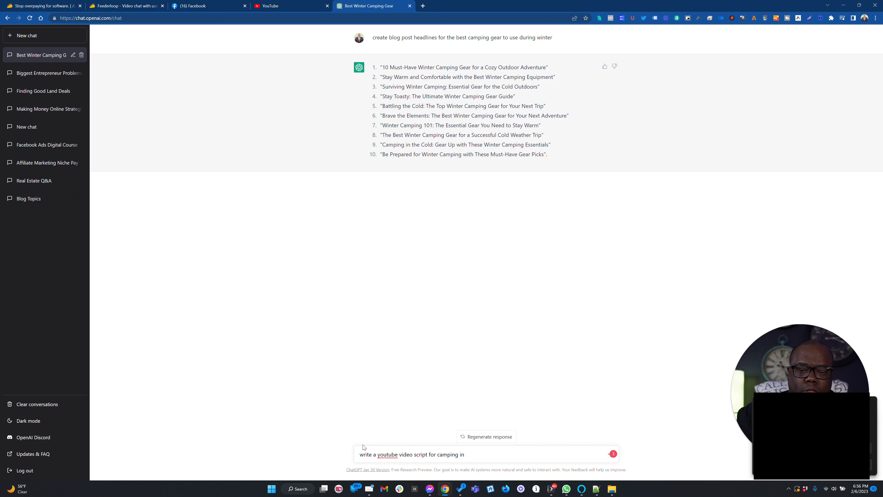
text(the )
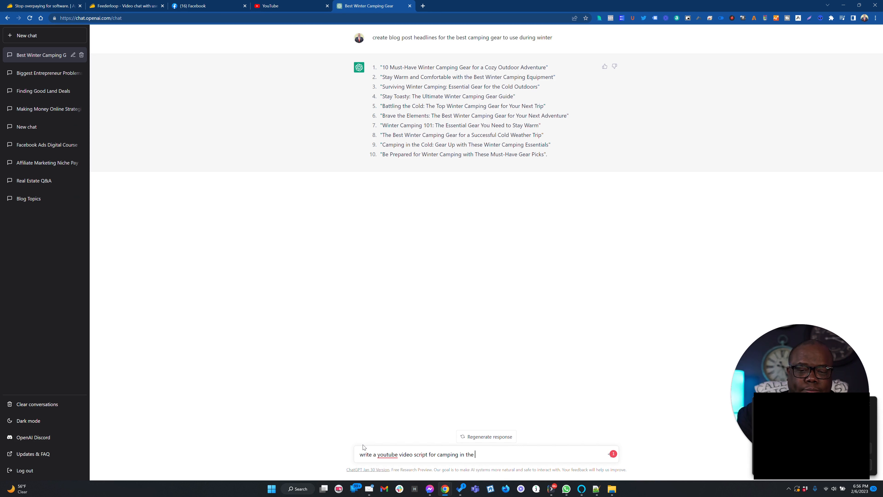
text(wild )
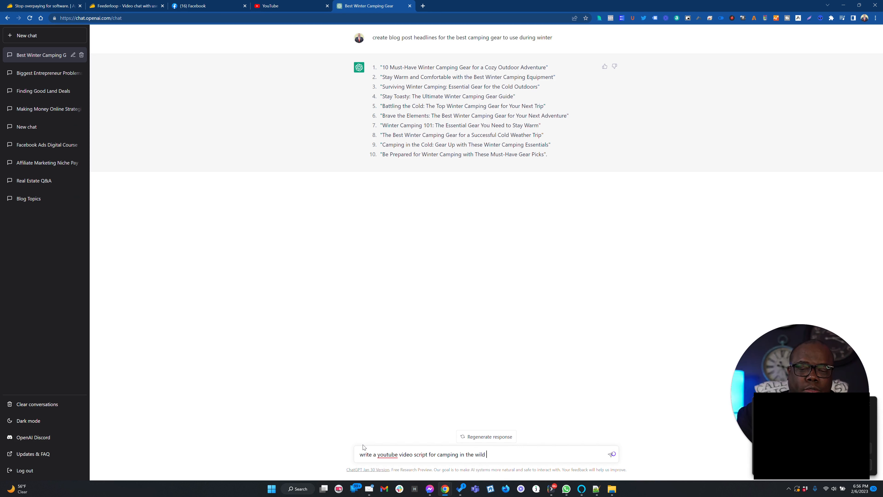
text(with very little camping grea)
key(BackSpace)
key(BackSpace)
key(BackSpace)
text(e)
key(Return)
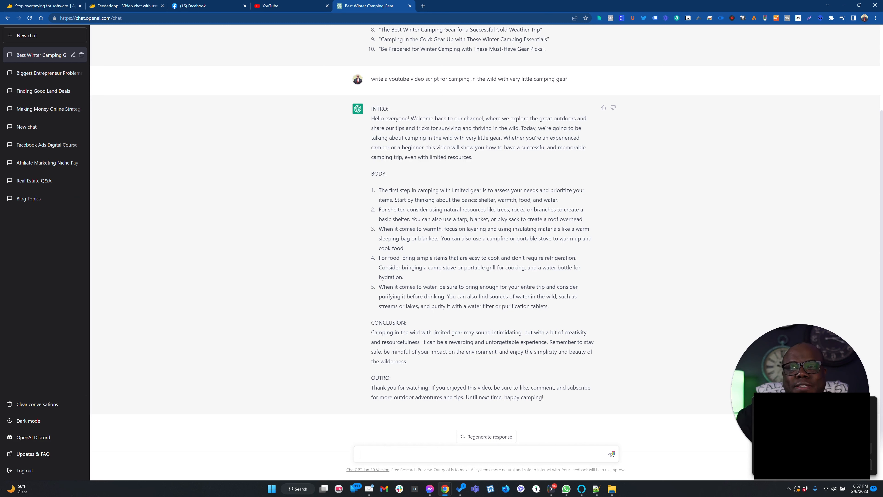
- Begin a new message in the winter camping gear conversation
click(373, 451)
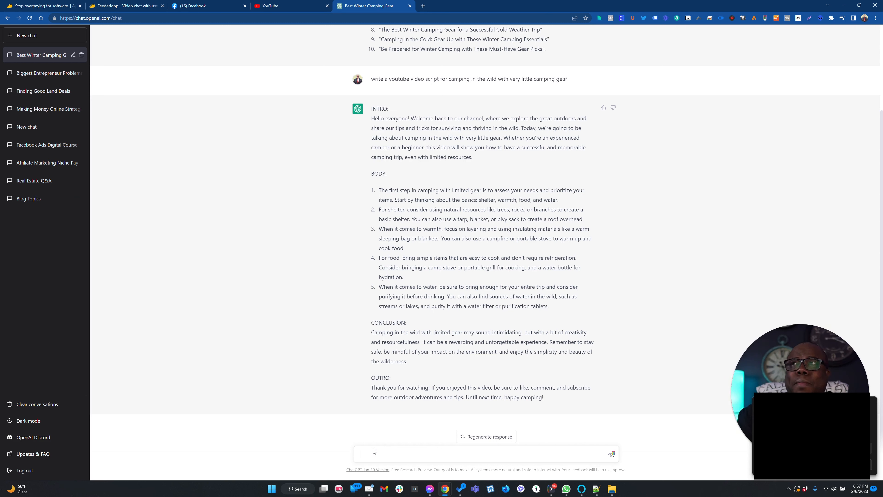